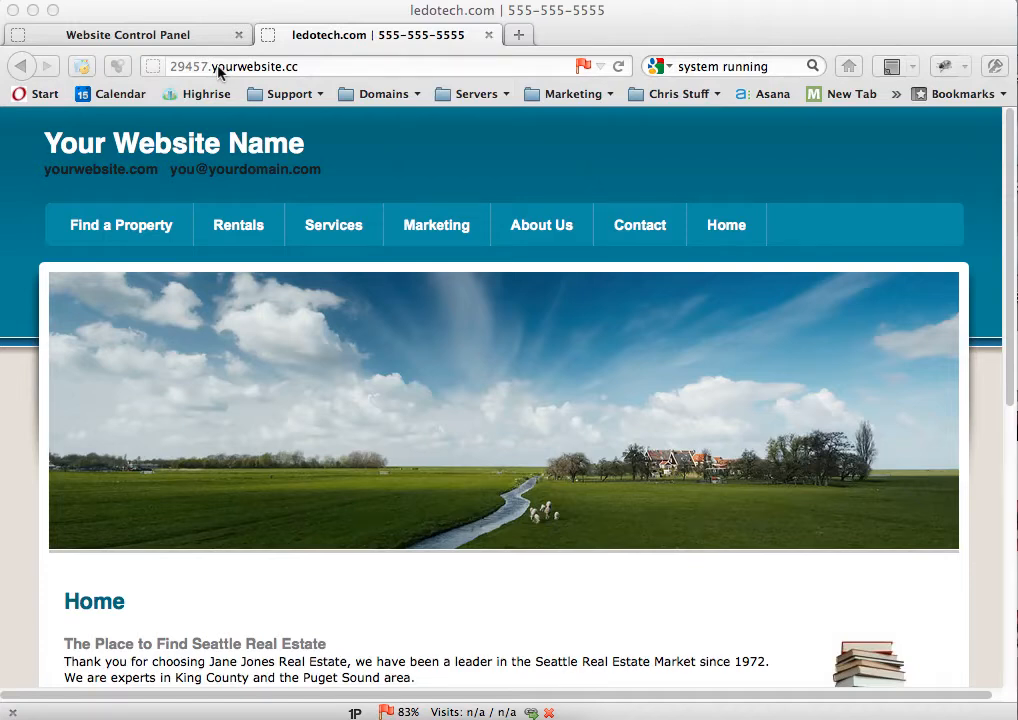
# Step: Replace the current web address with ledotech.com and load the site
pyautogui.click(326, 68)
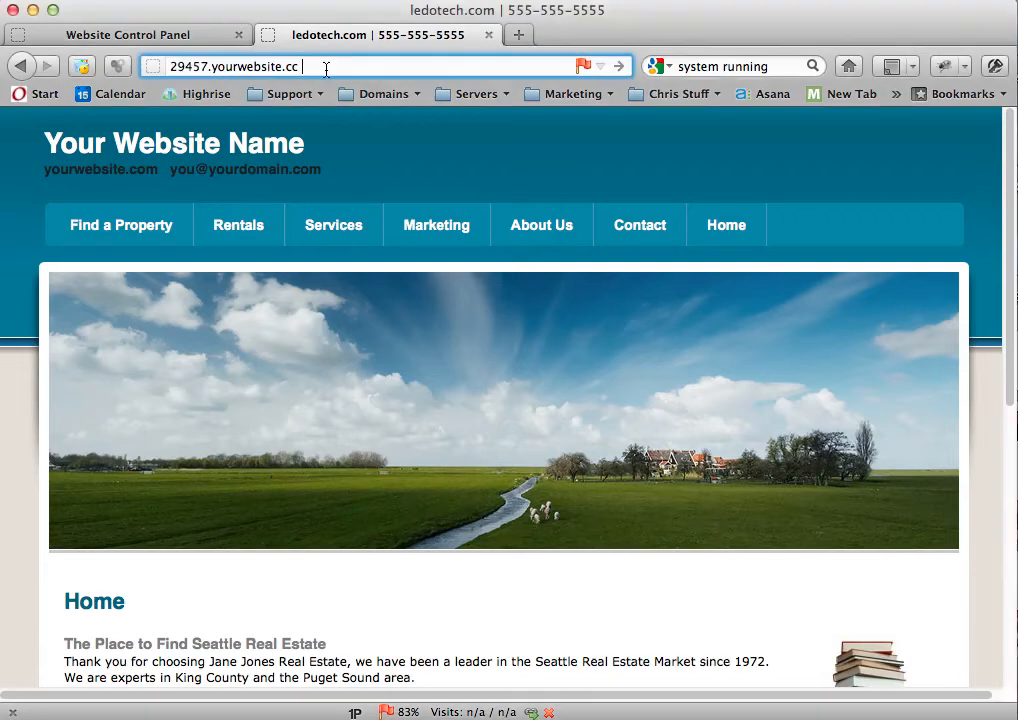
pyautogui.press('BackSpace')
pyautogui.press('BackSpace')
pyautogui.press('BackSpace')
pyautogui.press('BackSpace')
pyautogui.press('BackSpace')
pyautogui.press('BackSpace')
pyautogui.press('BackSpace')
pyautogui.press('BackSpace')
pyautogui.press('BackSpace')
pyautogui.press('BackSpace')
pyautogui.press('BackSpace')
pyautogui.press('BackSpace')
pyautogui.press('BackSpace')
pyautogui.press('BackSpace')
pyautogui.press('BackSpace')
pyautogui.press('BackSpace')
pyautogui.press('BackSpace')
pyautogui.press('BackSpace')
pyautogui.press('BackSpace')
pyautogui.press('BackSpace')
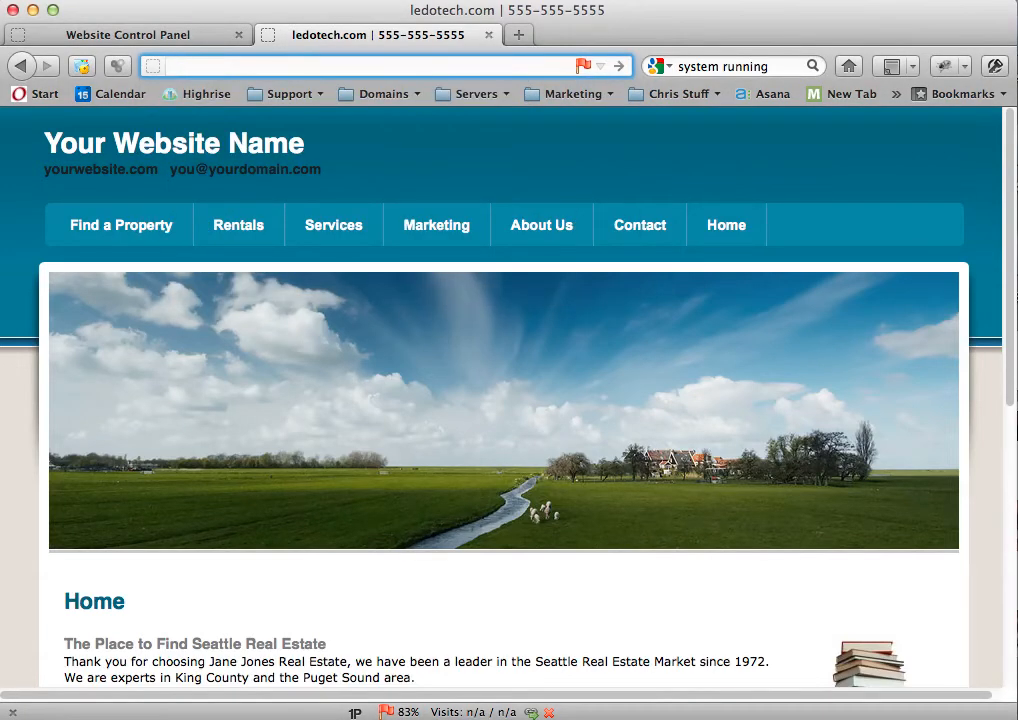
pyautogui.write('ledotech.c')
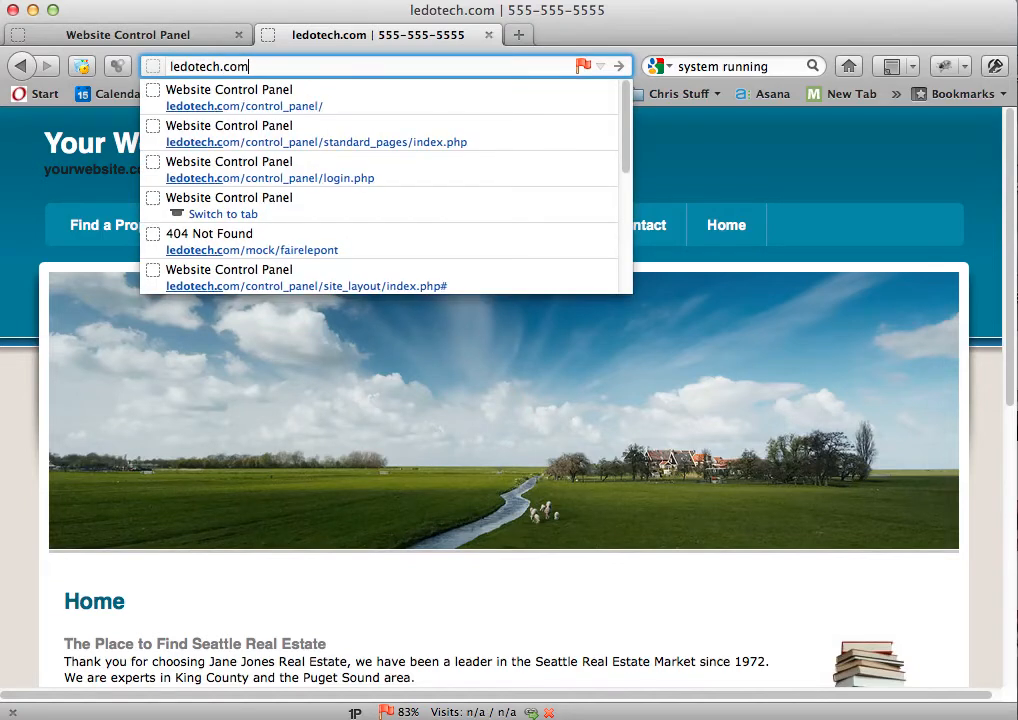
pyautogui.write('om')
pyautogui.press('Return')
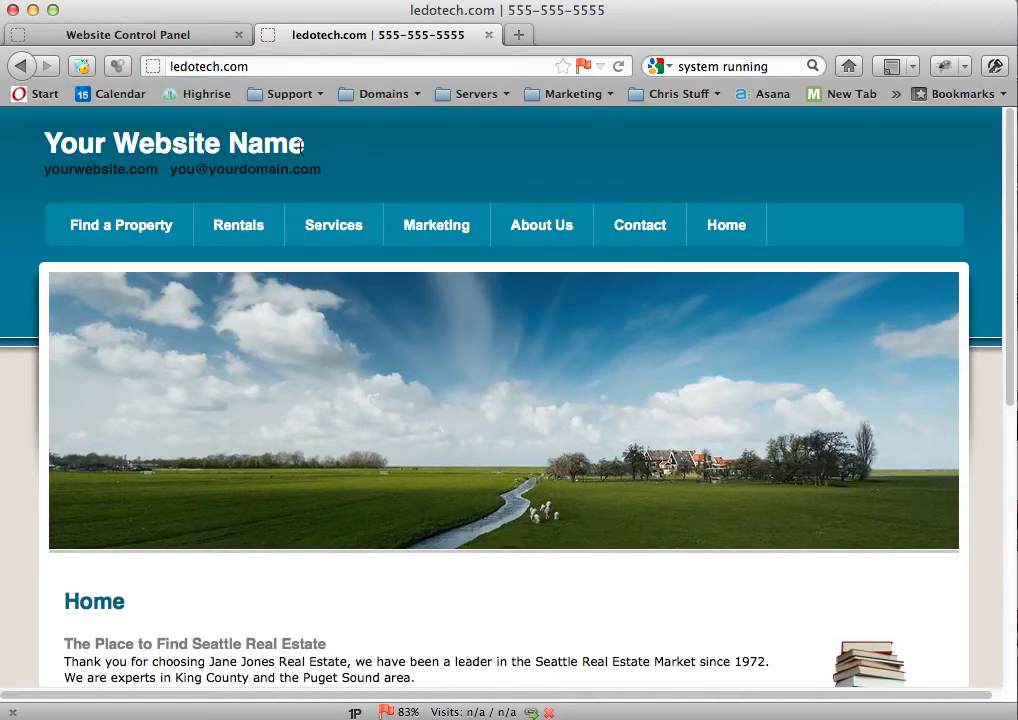
# Step: Load cnn.com in place of ledotech.com and highlight the domain name in its web address
pyautogui.click(282, 67)
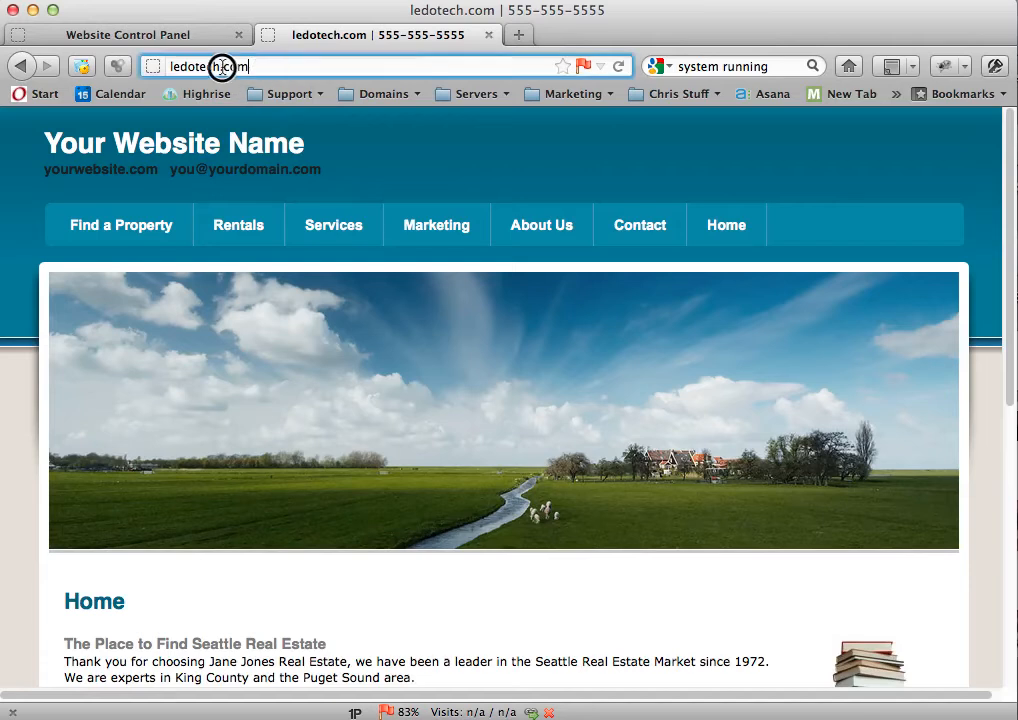
pyautogui.moveTo(168, 66); pyautogui.dragTo(247, 66)
pyautogui.write('cnn.com')
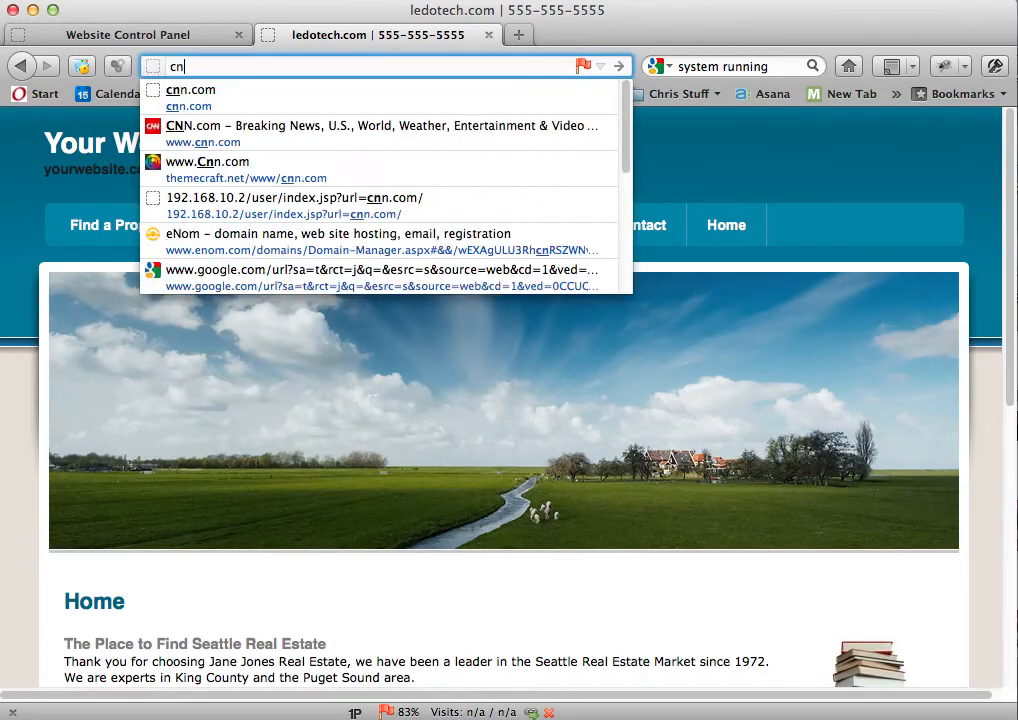
pyautogui.press('Return')
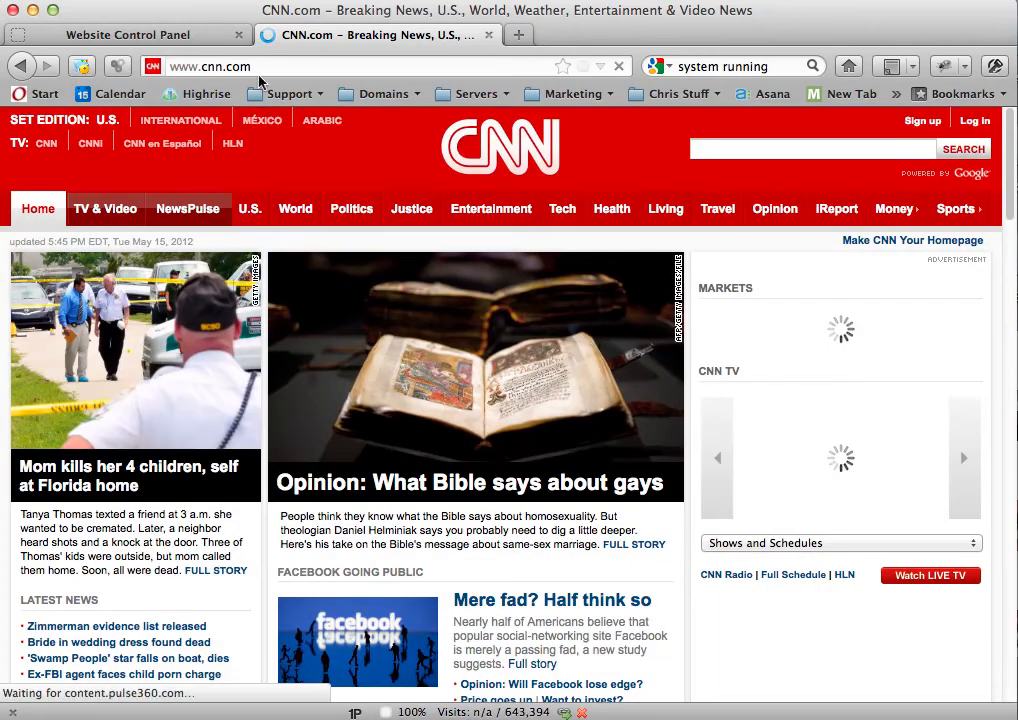
pyautogui.moveTo(255, 67); pyautogui.dragTo(205, 68)
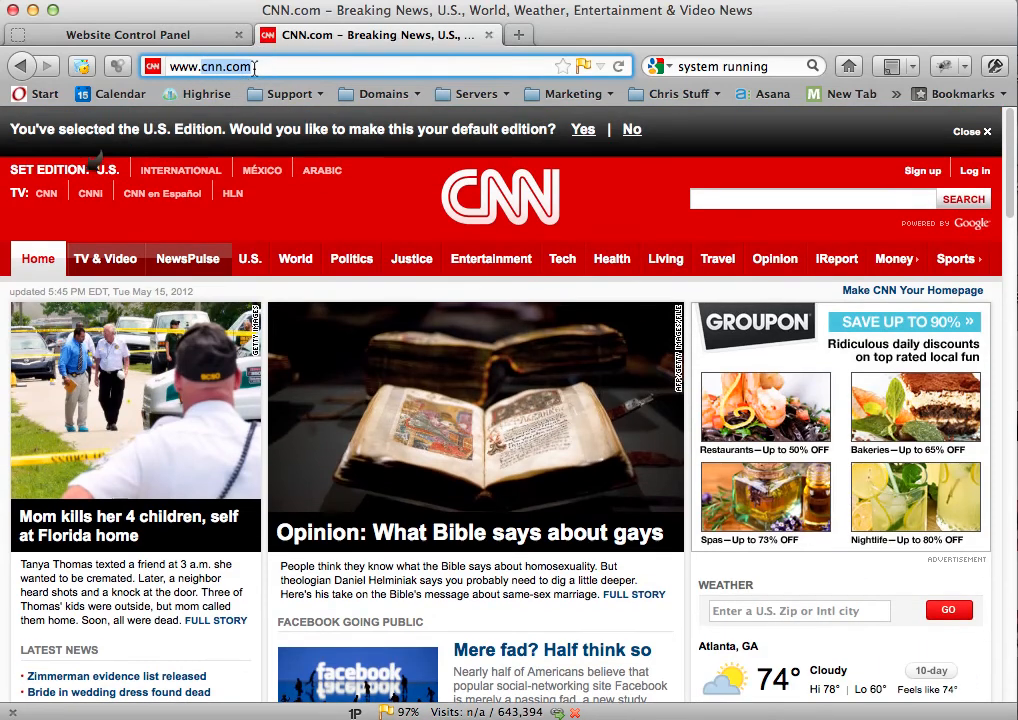
pyautogui.click(265, 66)
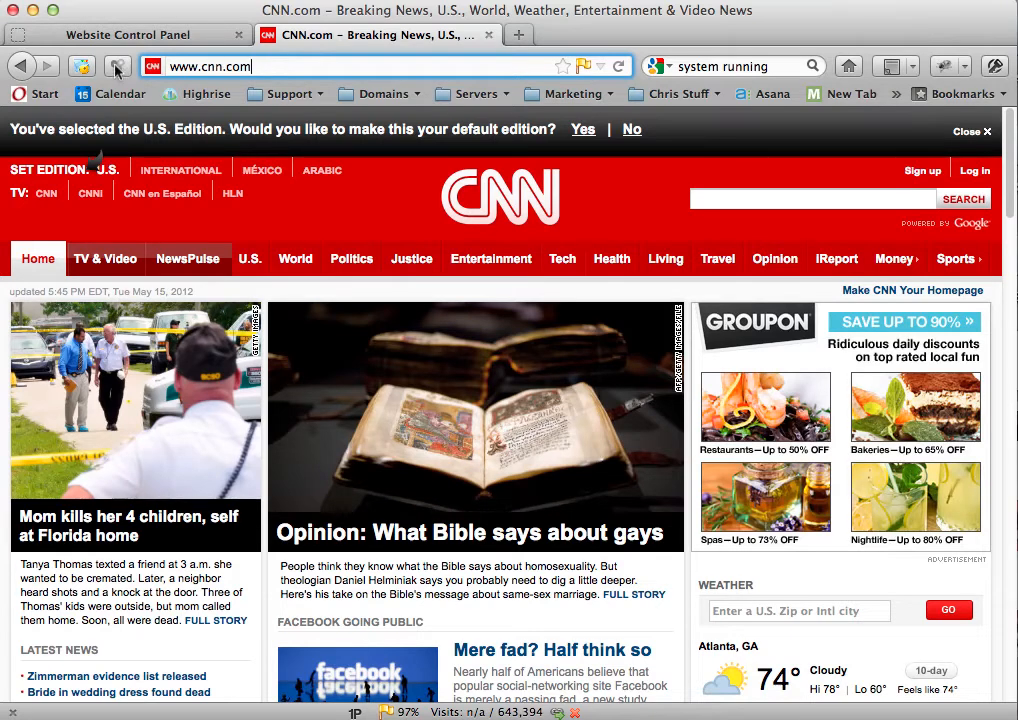
# Step: Return to the ledotech.com site and highlight its domain name in the web address
pyautogui.click(24, 66)
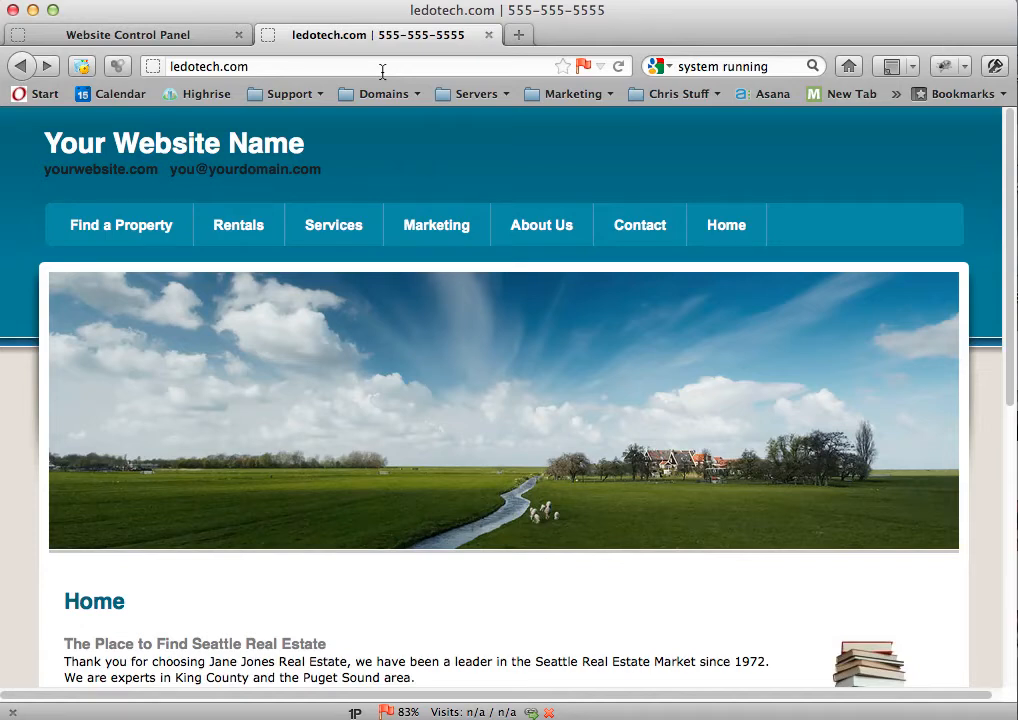
pyautogui.moveTo(293, 64); pyautogui.dragTo(172, 66)
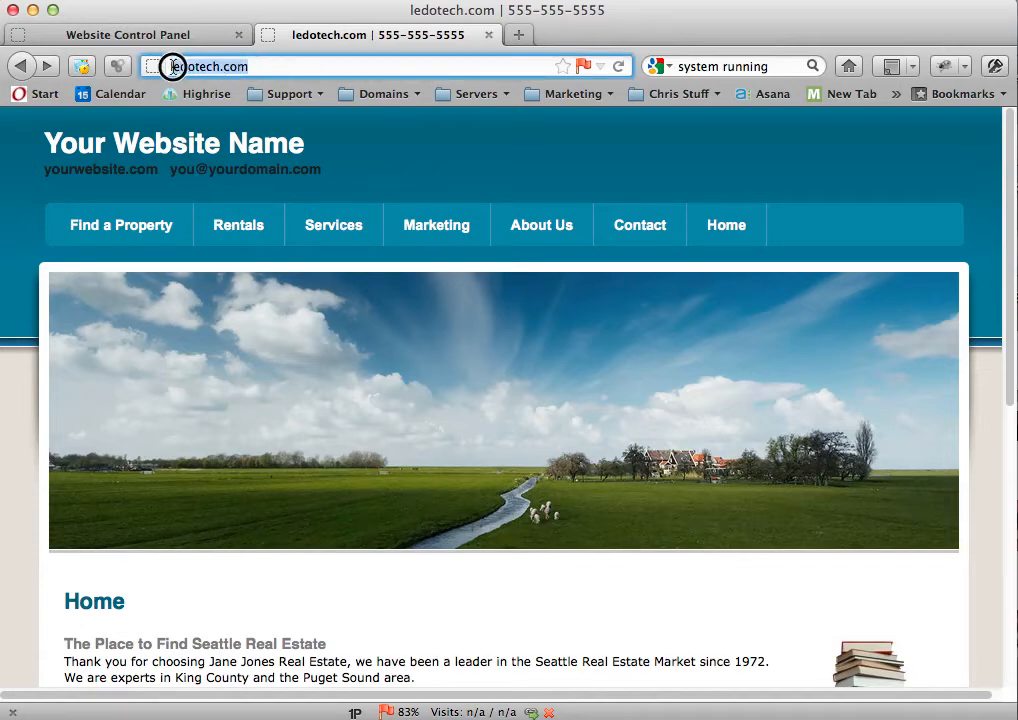
pyautogui.click(257, 67)
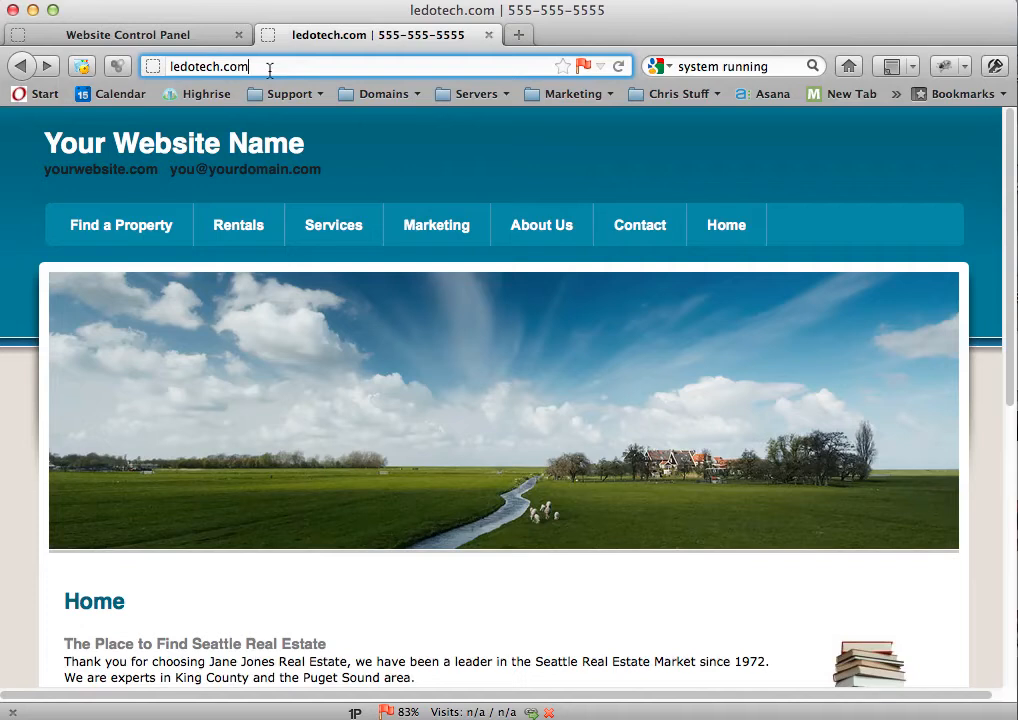
# Step: Switch to the Website Control Panel and open the domain name instructions for using a domain already owned
pyautogui.click(182, 40)
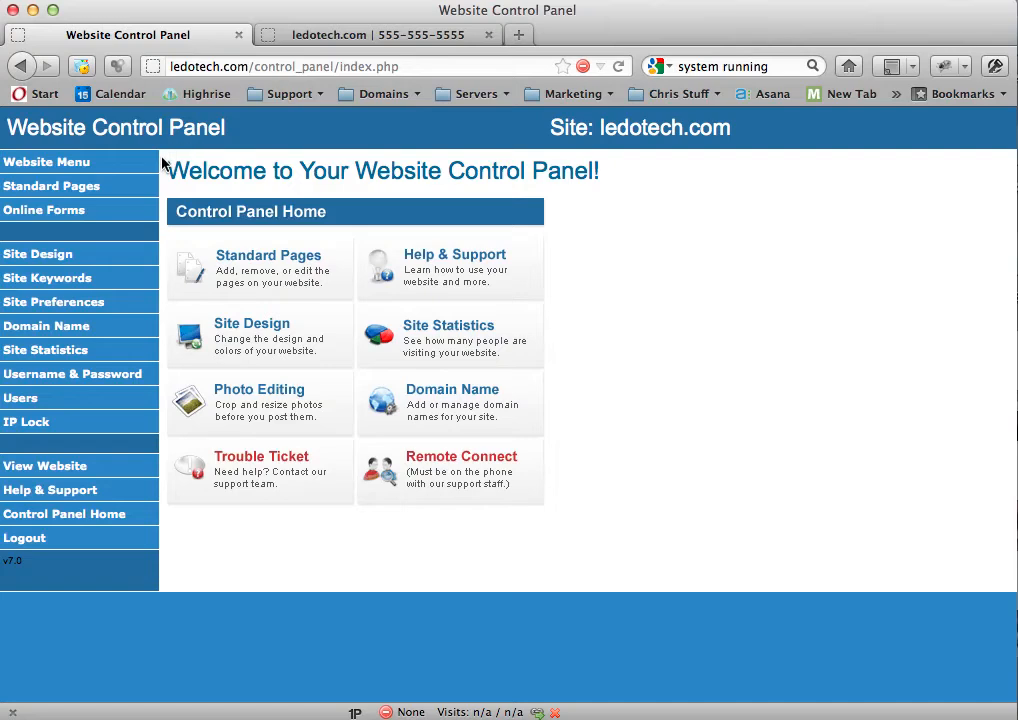
pyautogui.click(65, 332)
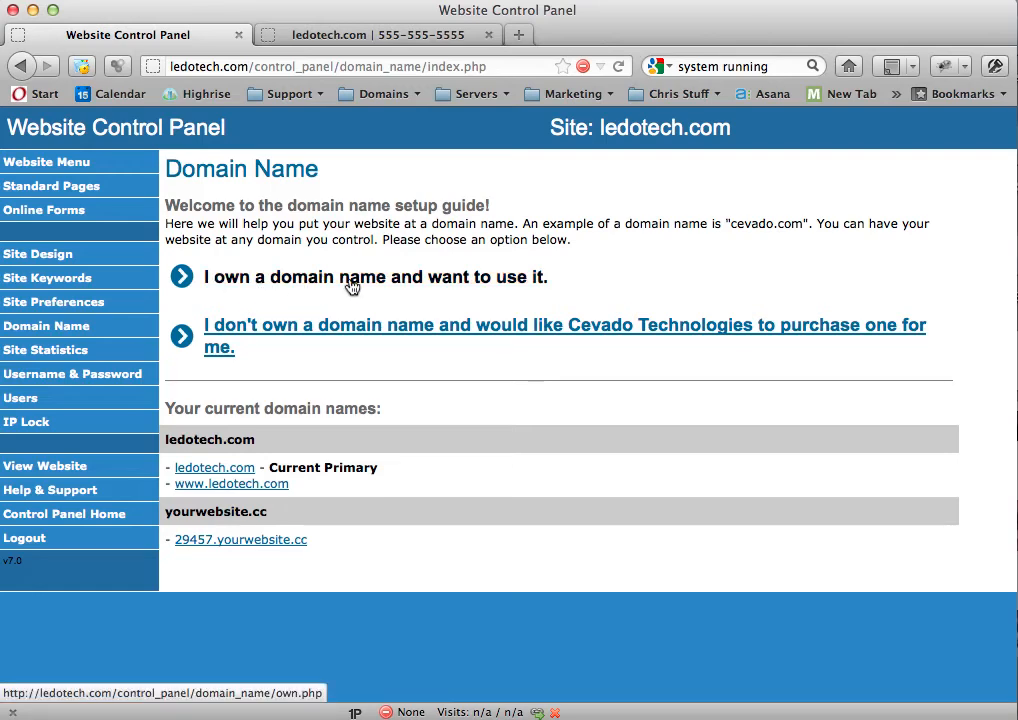
pyautogui.click(398, 287)
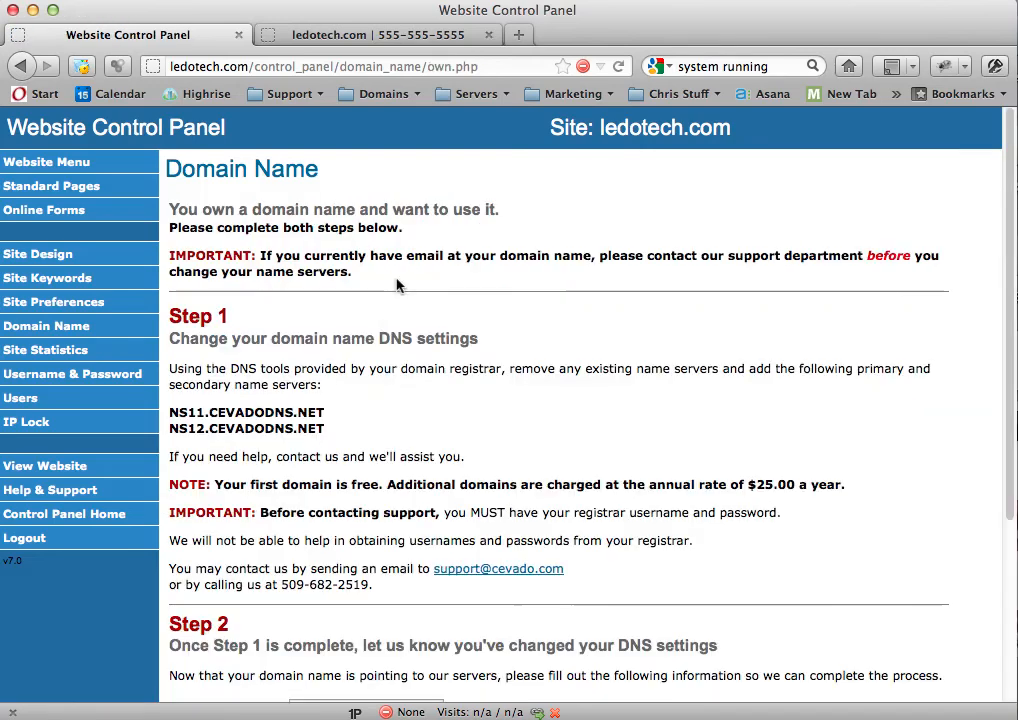
# Step: Review the DNS setup instructions and highlight the name servers NS11.CEVADODNS.NET and NS12.CEVADODNS.NET
pyautogui.scroll(-3, 244, 289)
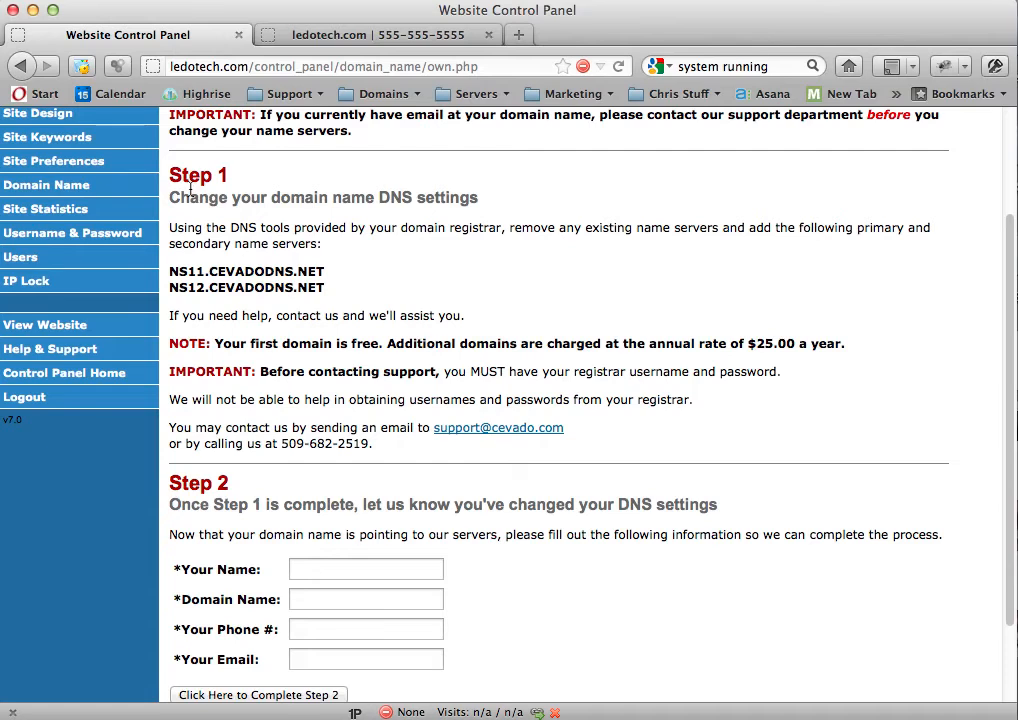
pyautogui.scroll(-1, 186, 270)
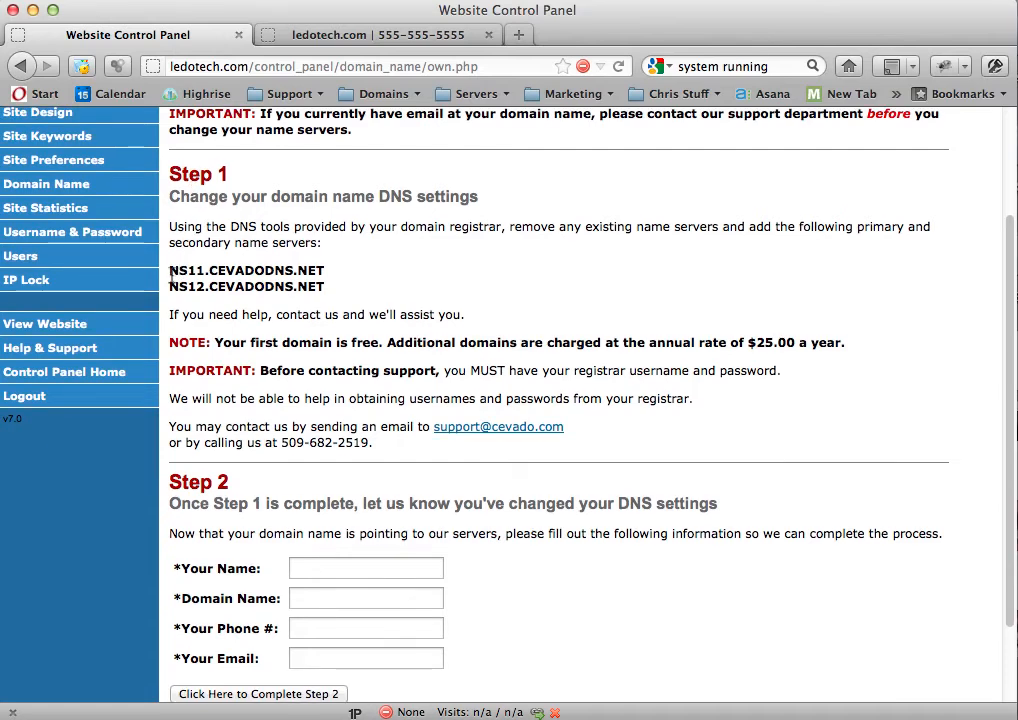
pyautogui.click(171, 276)
pyautogui.moveTo(171, 276); pyautogui.dragTo(329, 287)
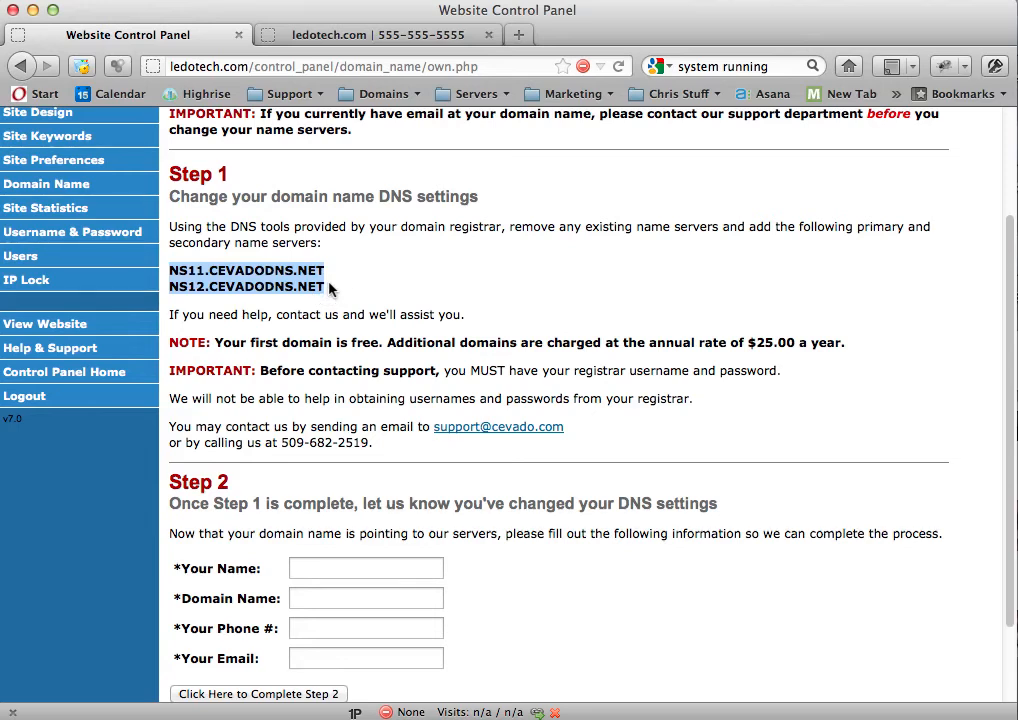
pyautogui.click(266, 288)
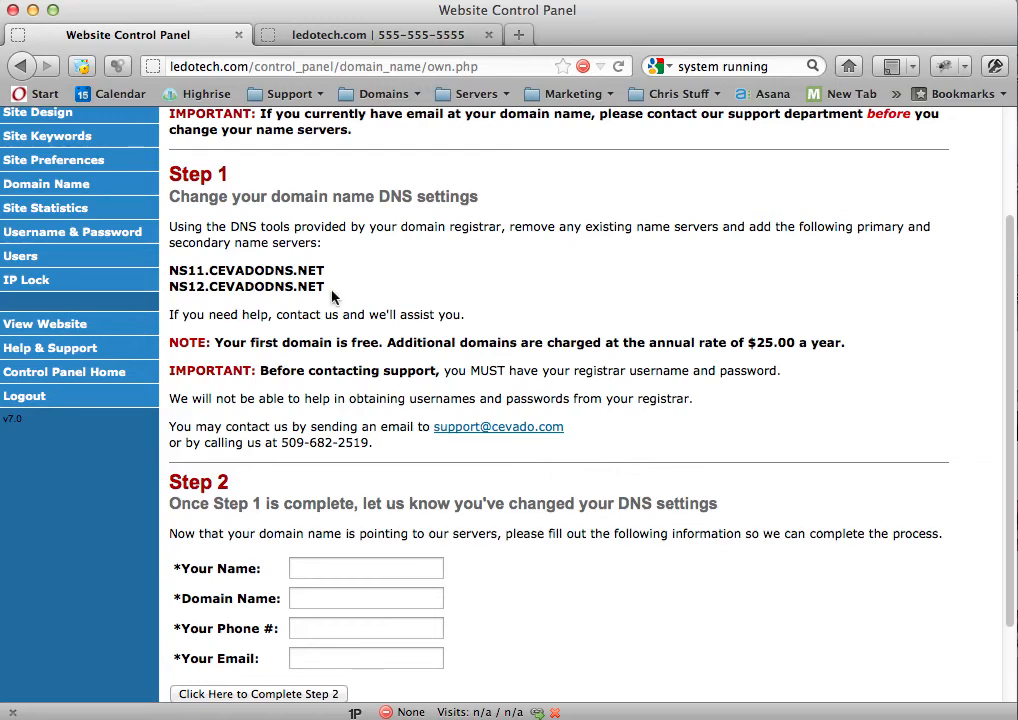
# Step: Go back to the domain name setup guide and choose having Cevado Technologies purchase a domain name
pyautogui.scroll(3, 333, 296)
pyautogui.click(21, 67)
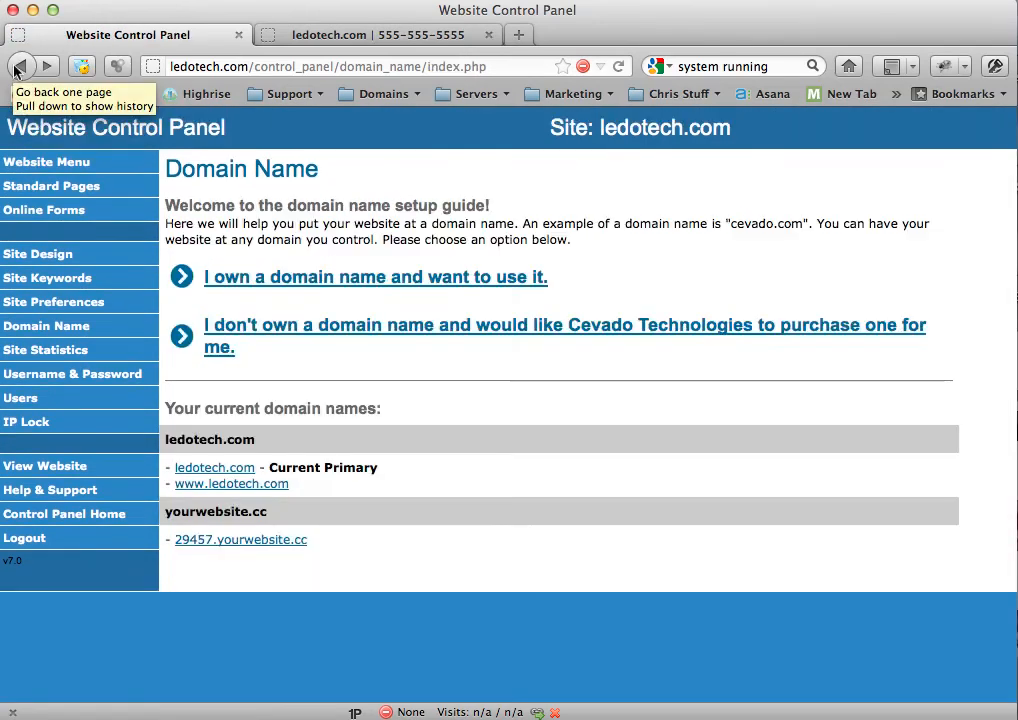
pyautogui.click(226, 340)
pyautogui.click(303, 330)
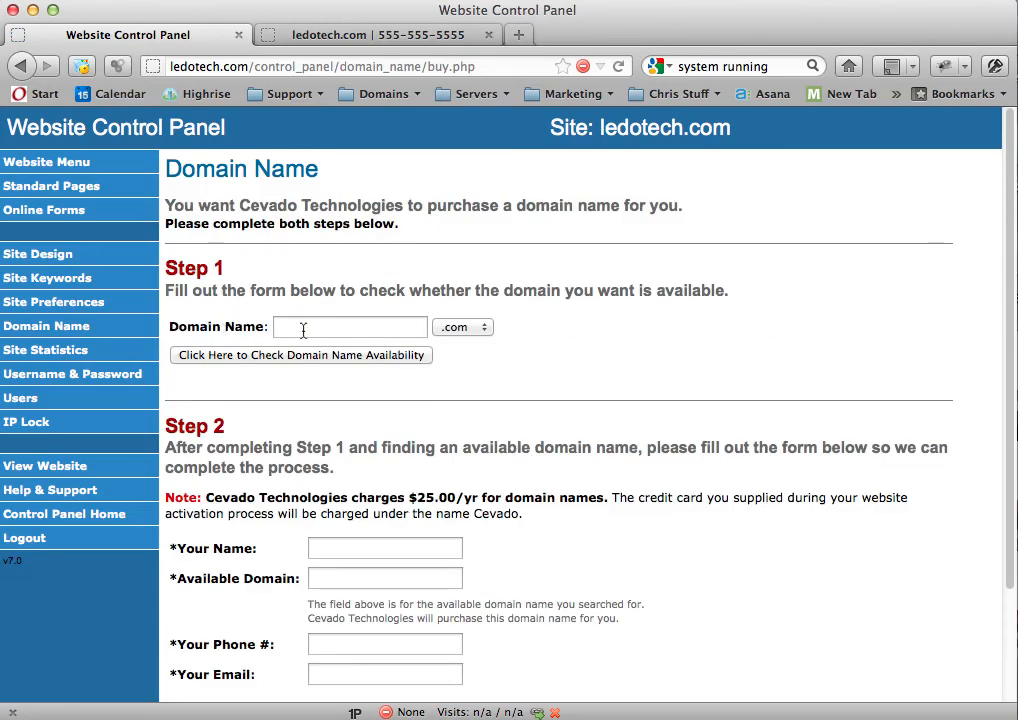
# Step: Check the availability of the domain name seattlerealestate with the .com extension
pyautogui.click(303, 330)
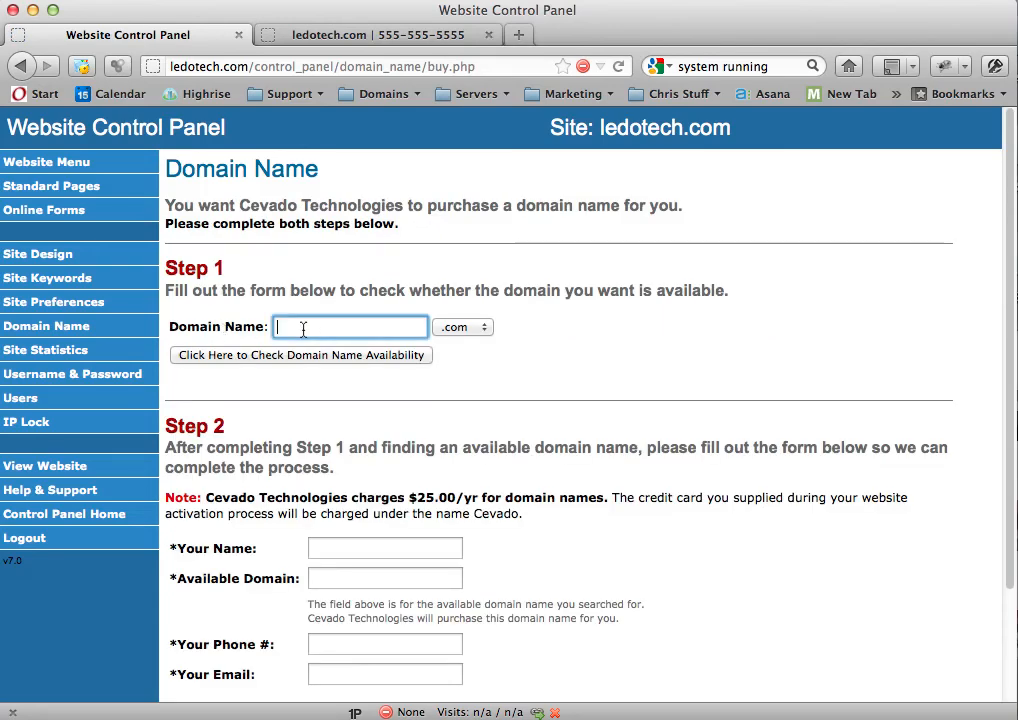
pyautogui.write('seattle')
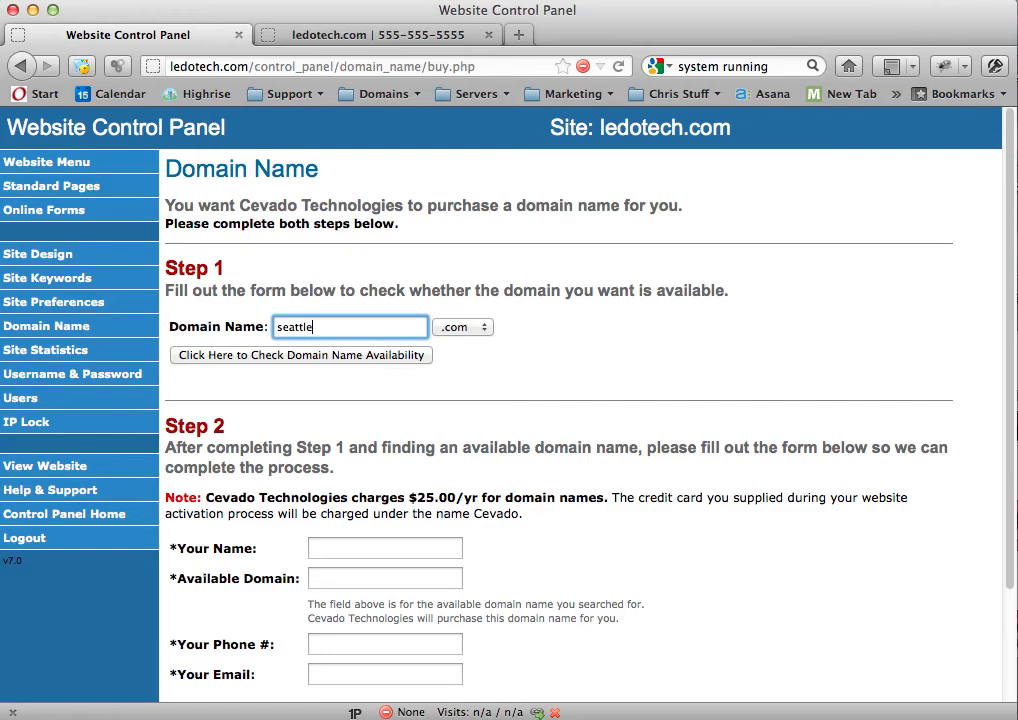
pyautogui.press('BackSpace')
pyautogui.write('realestate')
pyautogui.click(314, 327)
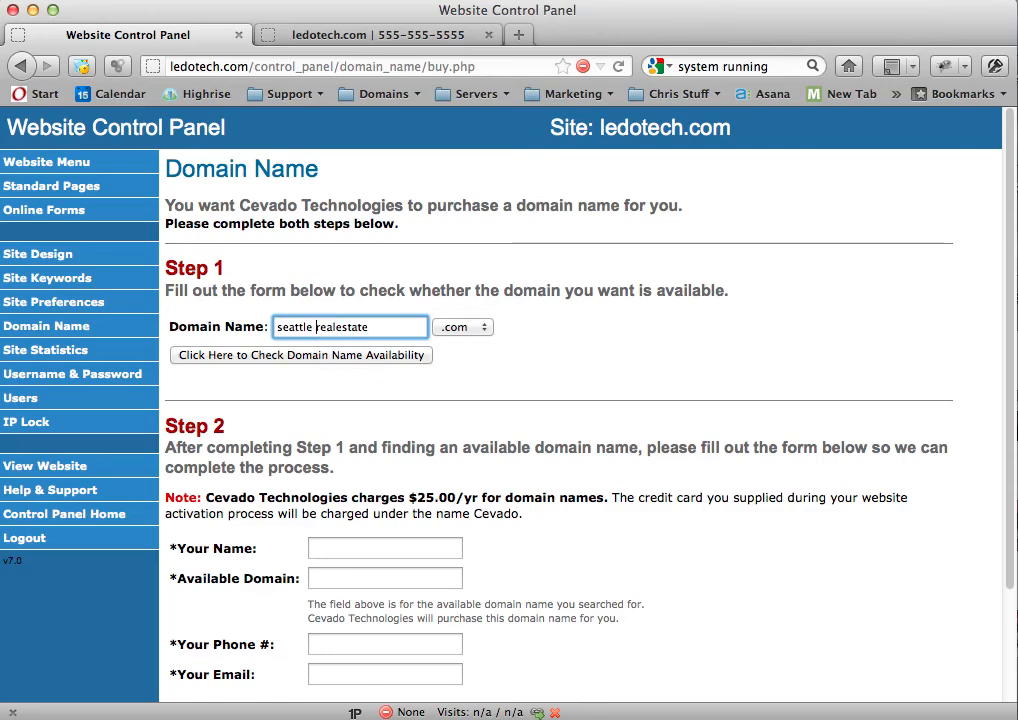
pyautogui.press('BackSpace')
pyautogui.click(407, 327)
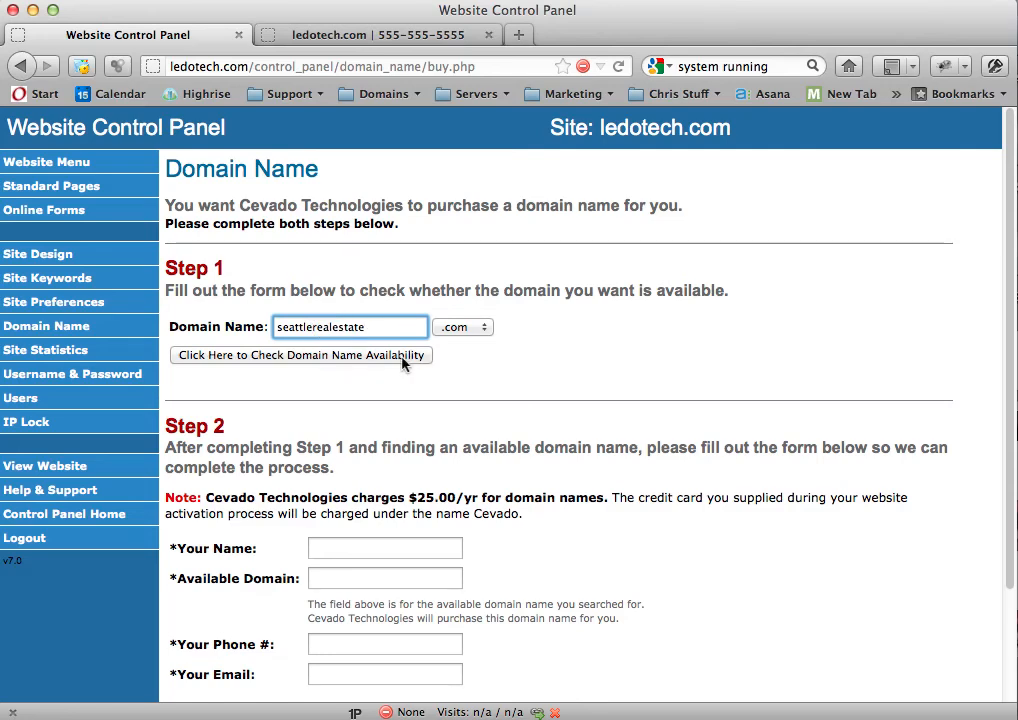
pyautogui.click(389, 358)
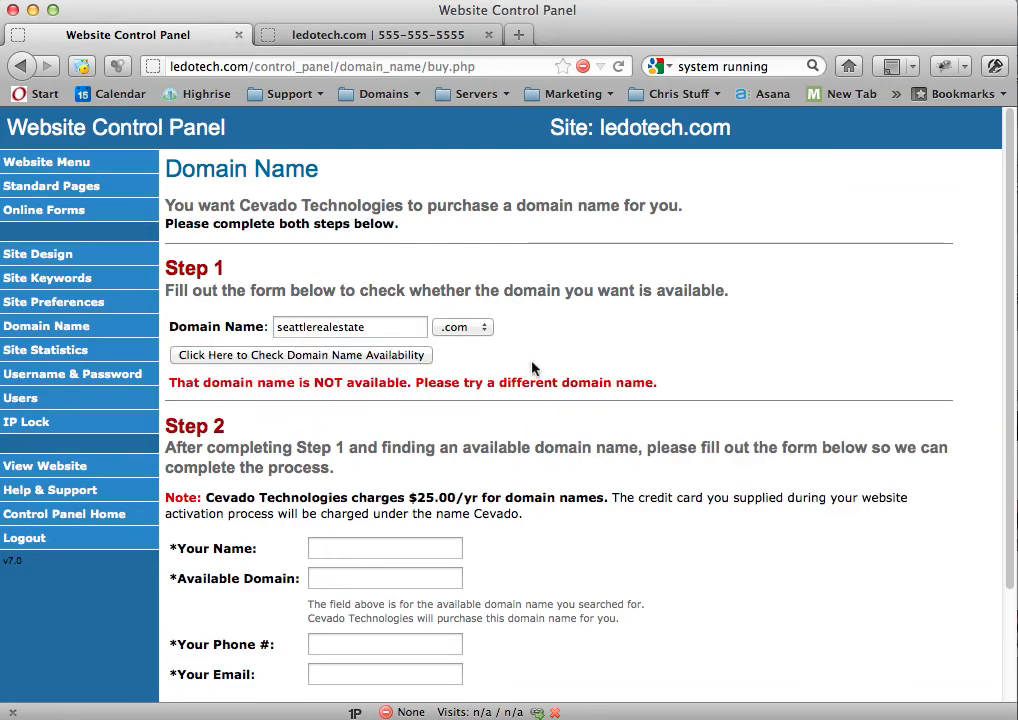
# Step: Extend the domain name to seattlerealestatetoday and check its .com availability
pyautogui.click(407, 326)
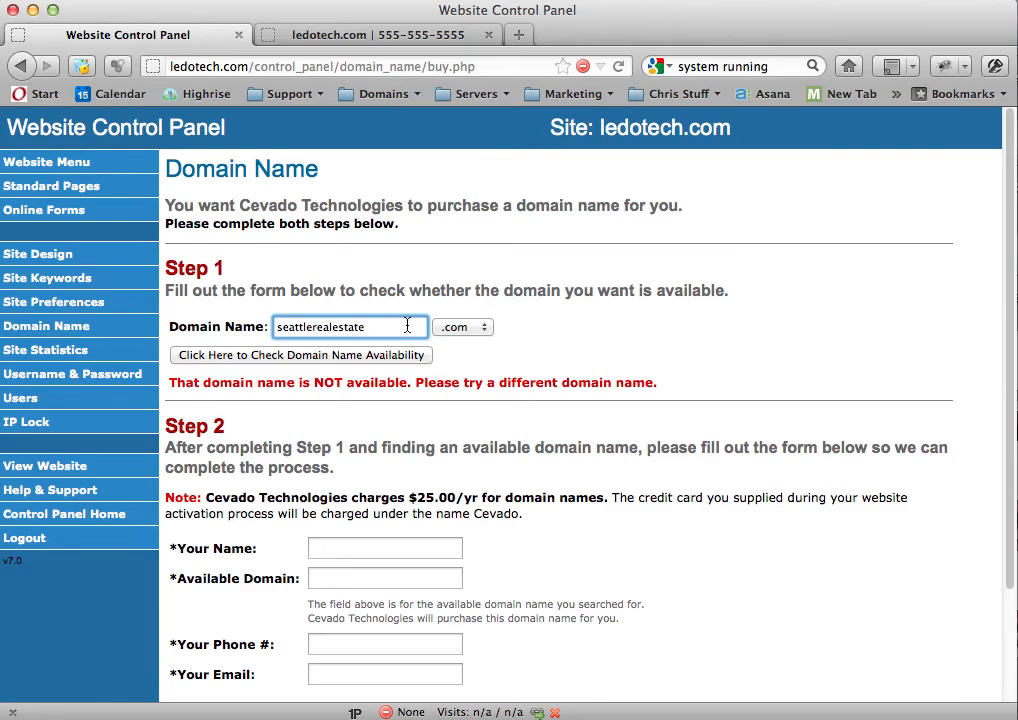
pyautogui.write('today')
pyautogui.click(402, 355)
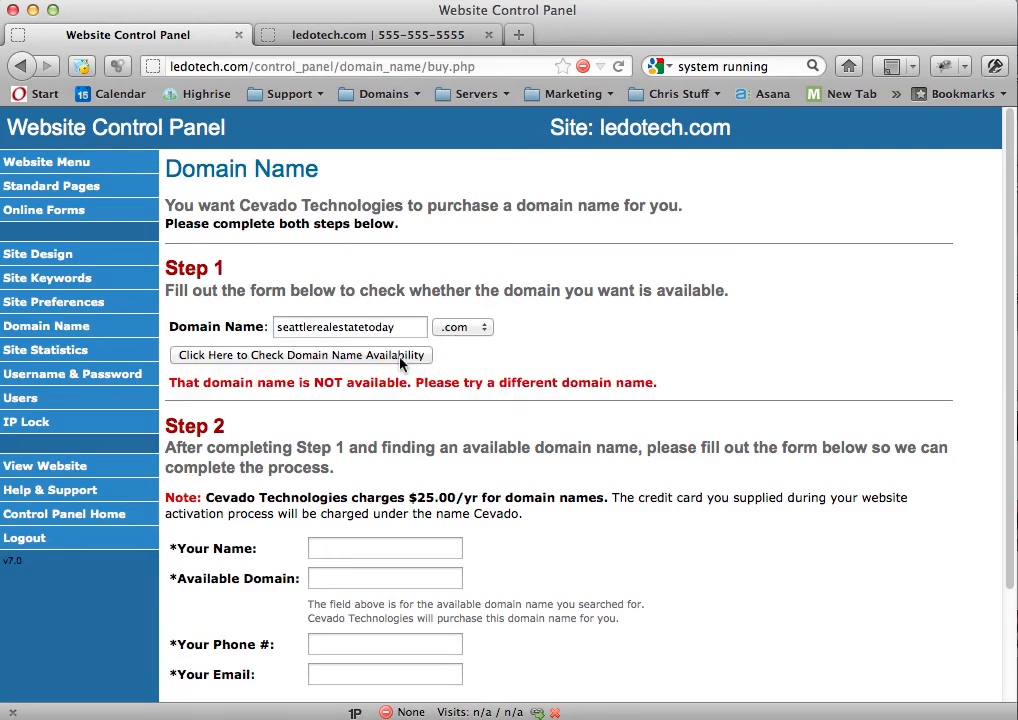
# Step: Change the domain name to seattlerealestatefinder and check its .com availability
pyautogui.click(397, 326)
pyautogui.press('BackSpace')
pyautogui.press('BackSpace')
pyautogui.press('BackSpace')
pyautogui.press('BackSpace')
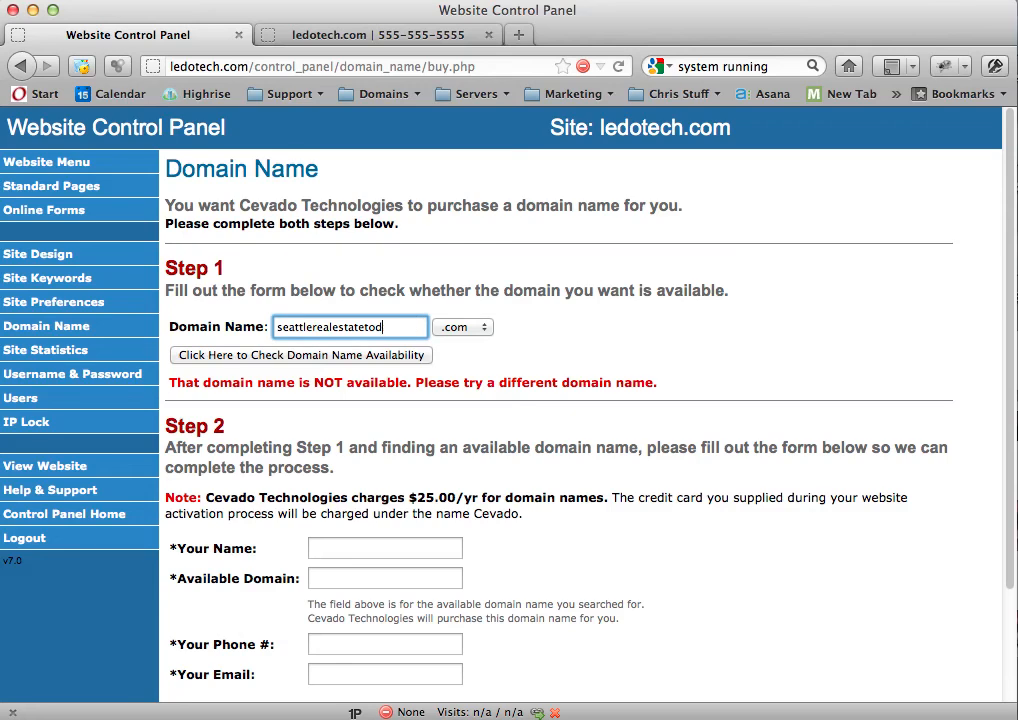
pyautogui.write('finda')
pyautogui.press('BackSpace')
pyautogui.write('er')
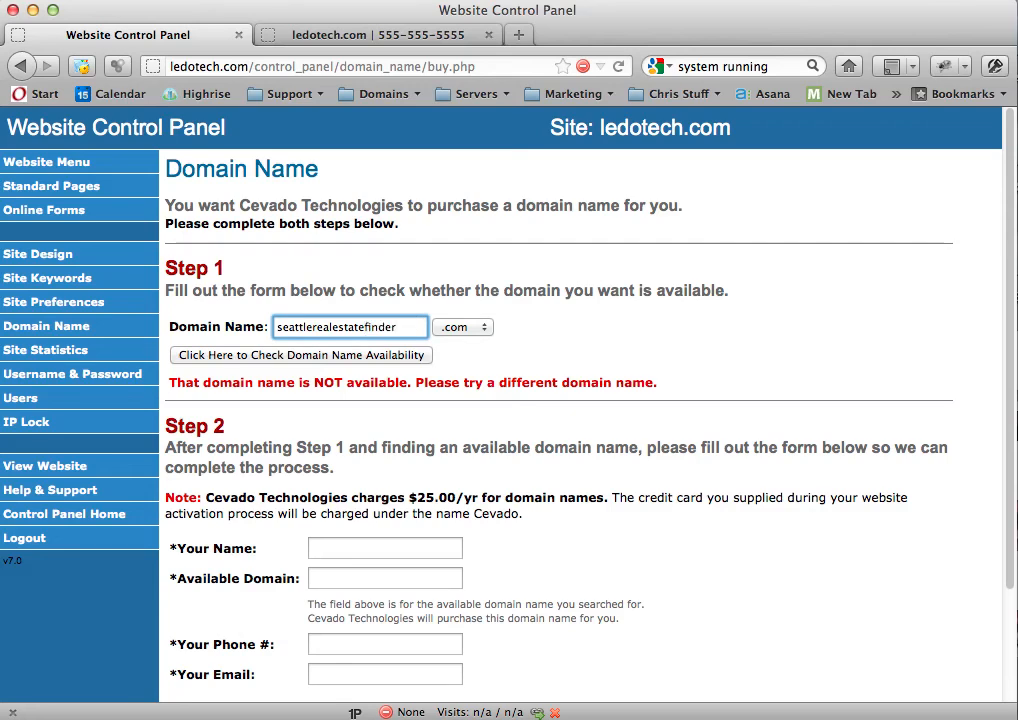
pyautogui.rightClick(376, 363)
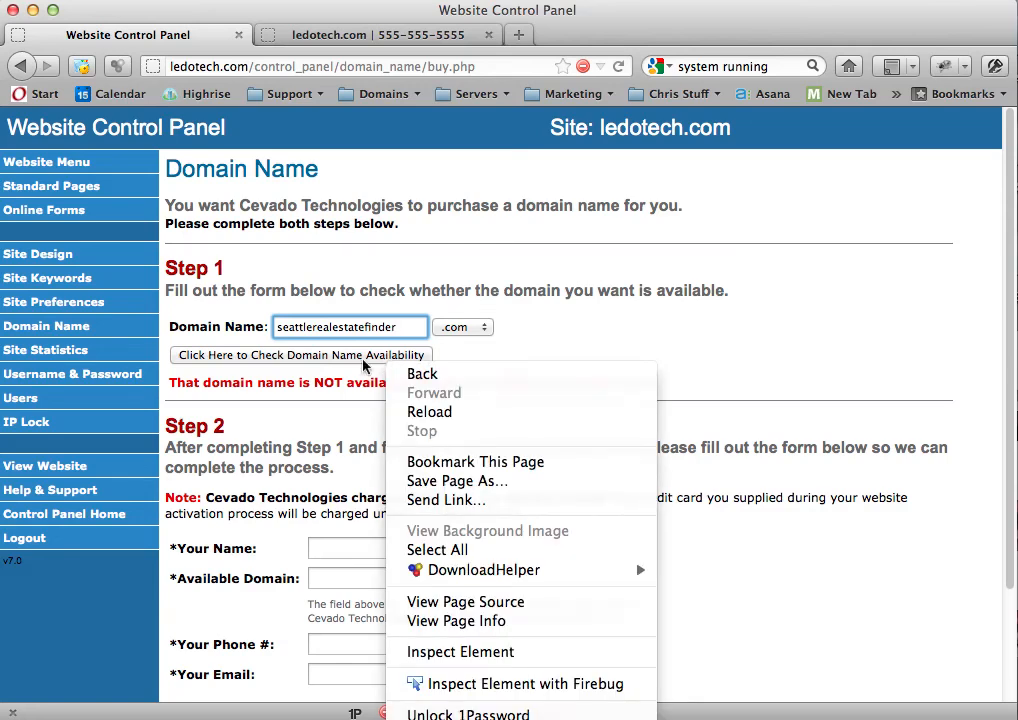
pyautogui.click(416, 359)
pyautogui.click(345, 360)
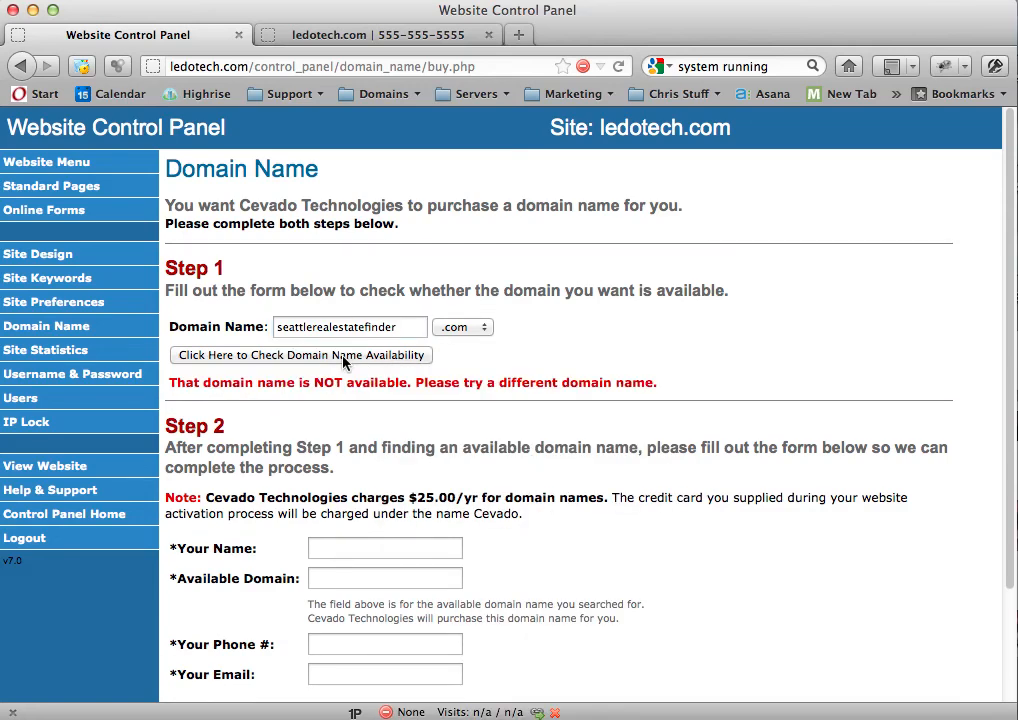
# Step: Replace the domain name with Jobjjonesrealtor and check its .com availability
pyautogui.click(403, 327)
pyautogui.moveTo(403, 327); pyautogui.dragTo(276, 328)
pyautogui.write('Jobjjonesrealto')
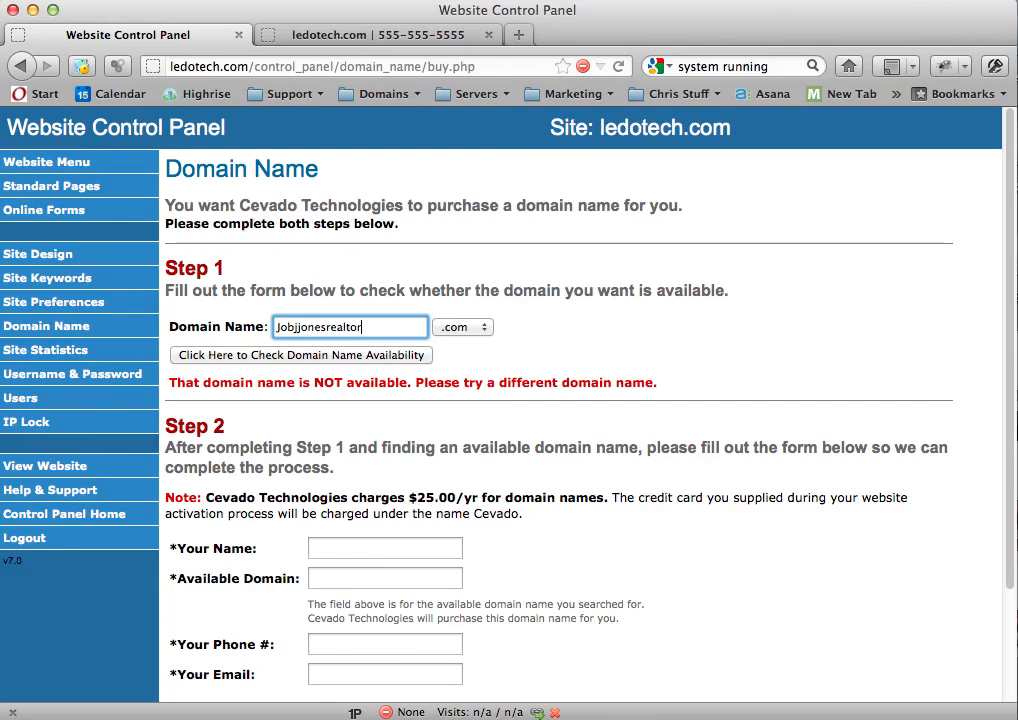
pyautogui.write('r')
pyautogui.click(272, 360)
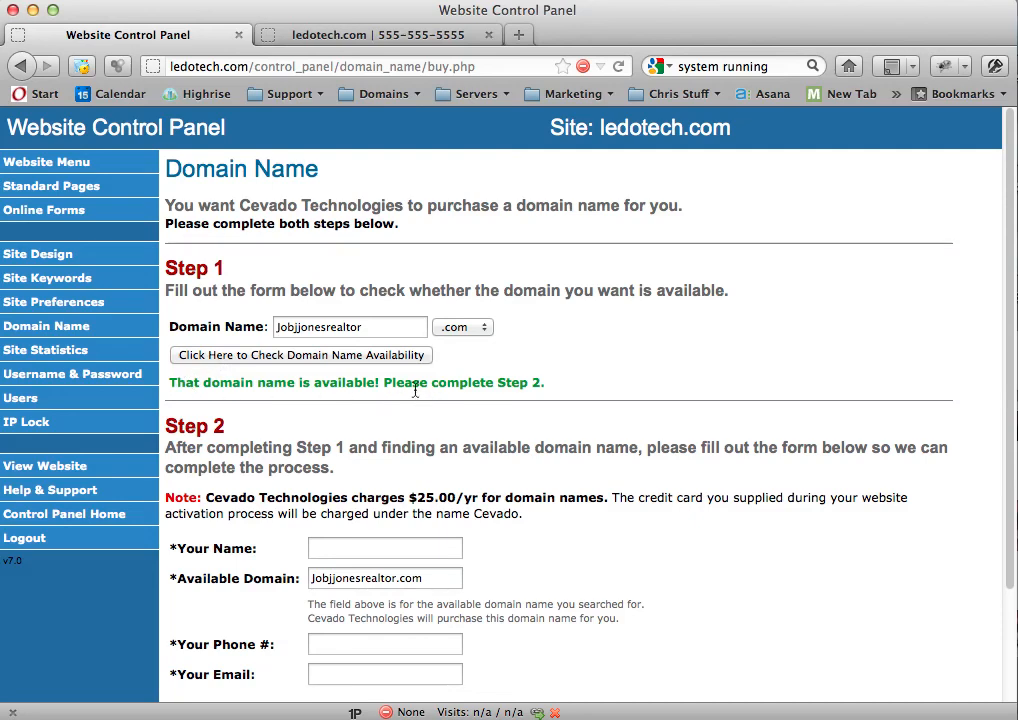
# Step: Go through the Step 2 contact fields and authorize the $25.00/yr credit card charge for the domain name
pyautogui.scroll(-3, 490, 415)
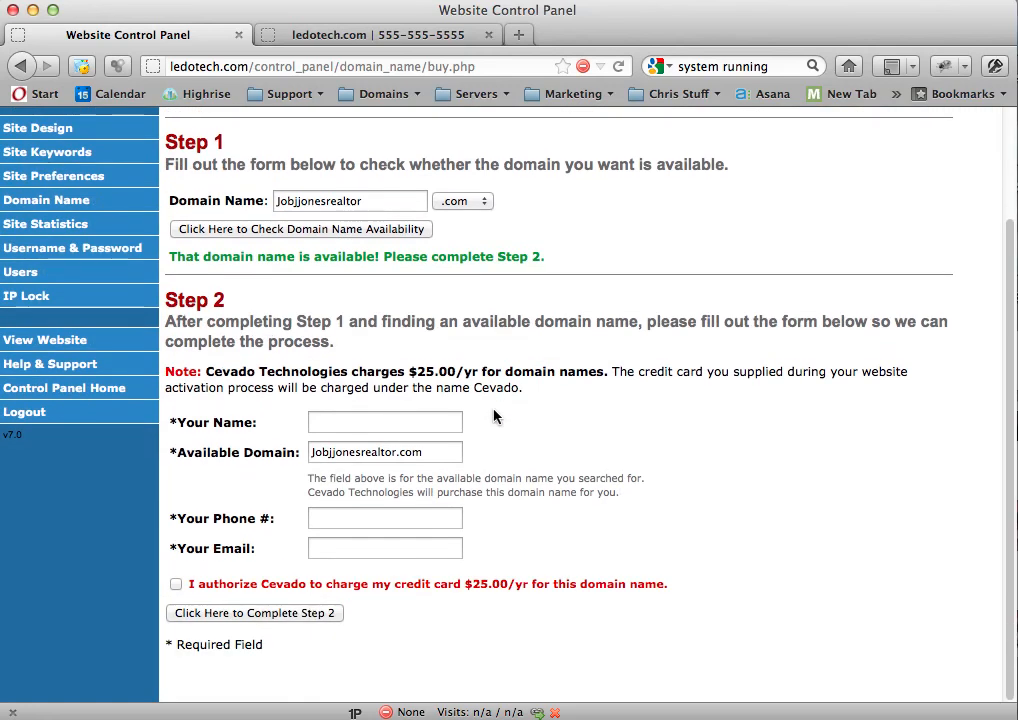
pyautogui.click(328, 420)
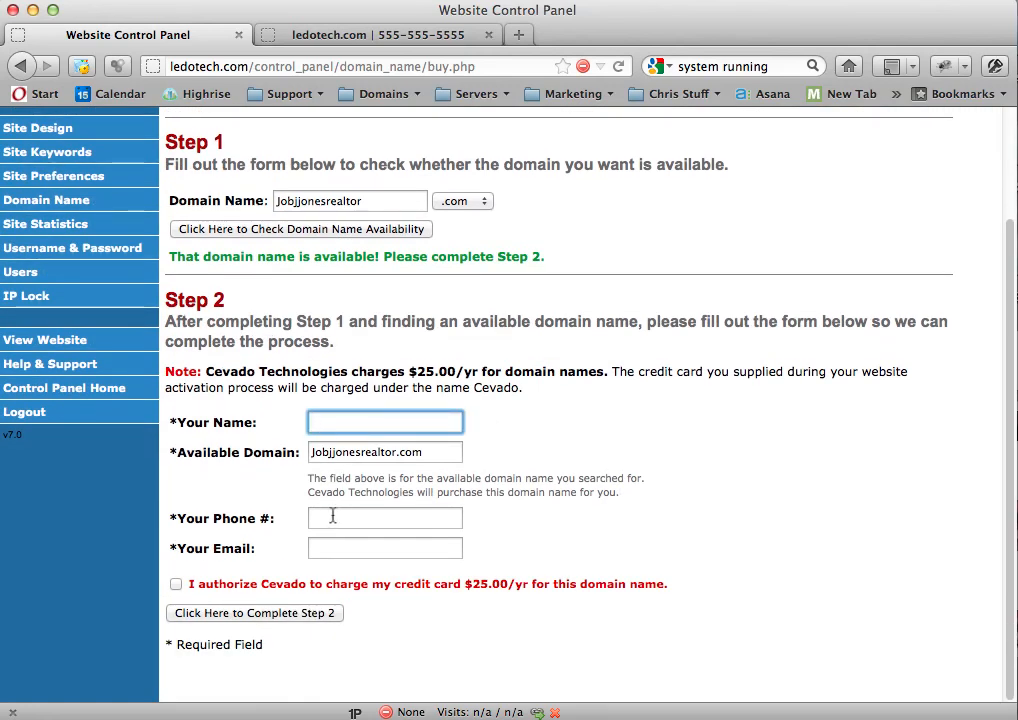
pyautogui.click(331, 549)
pyautogui.click(177, 585)
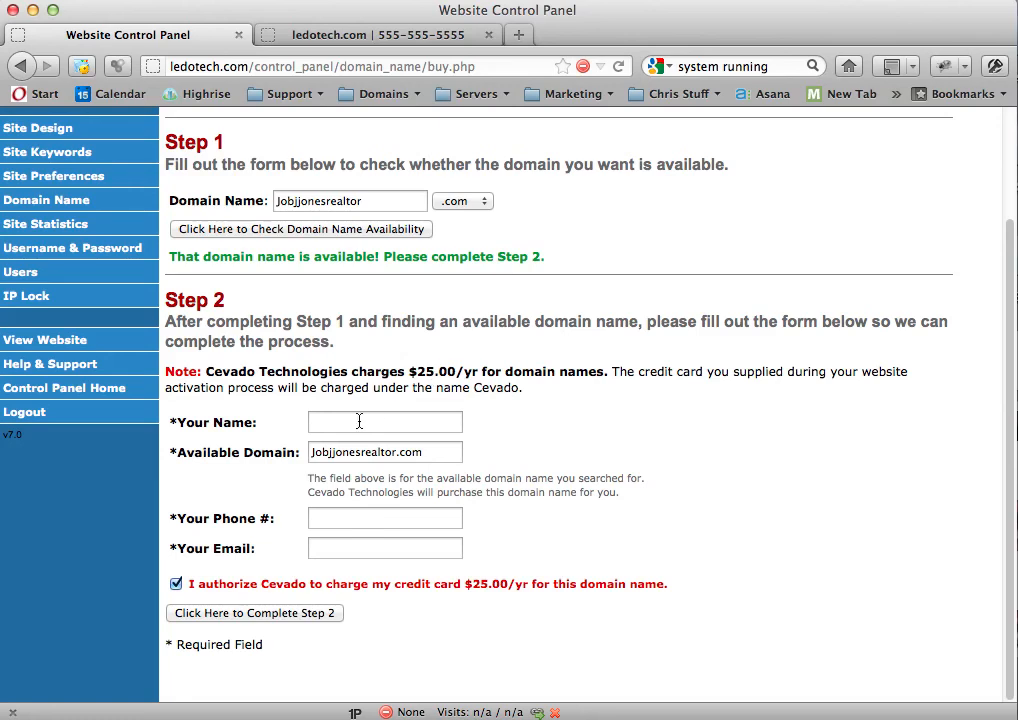
# Step: Highlight the domain name checked in Step 1, switch to the ledotech.com site and place the cursor in its web address
pyautogui.click(381, 202)
pyautogui.doubleClick(274, 201)
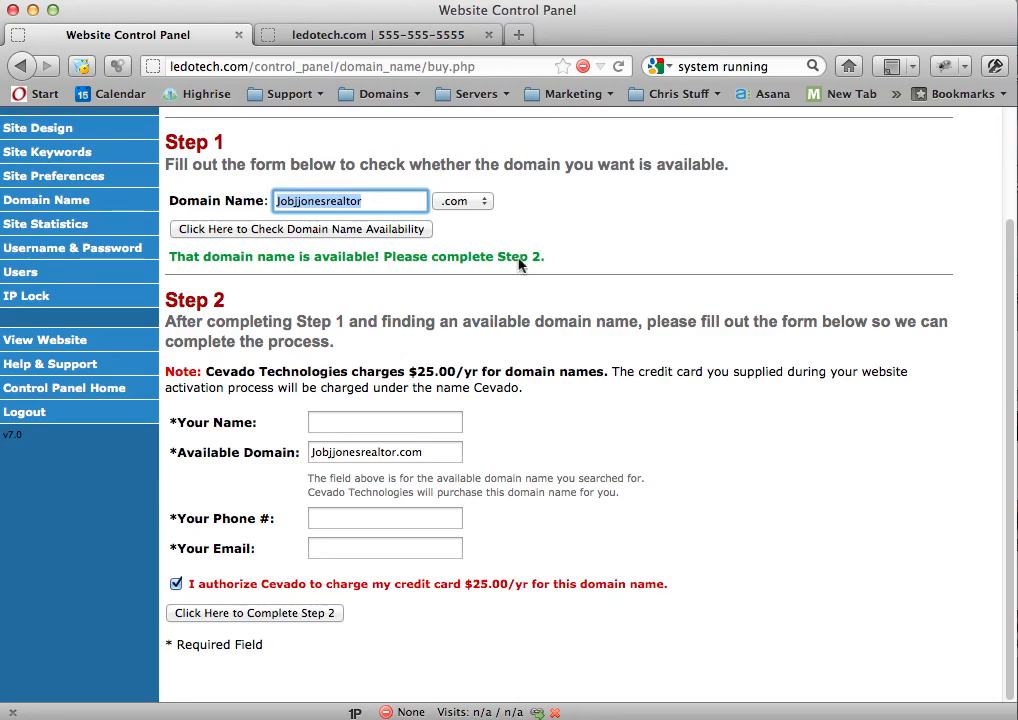
pyautogui.click(414, 38)
pyautogui.click(263, 66)
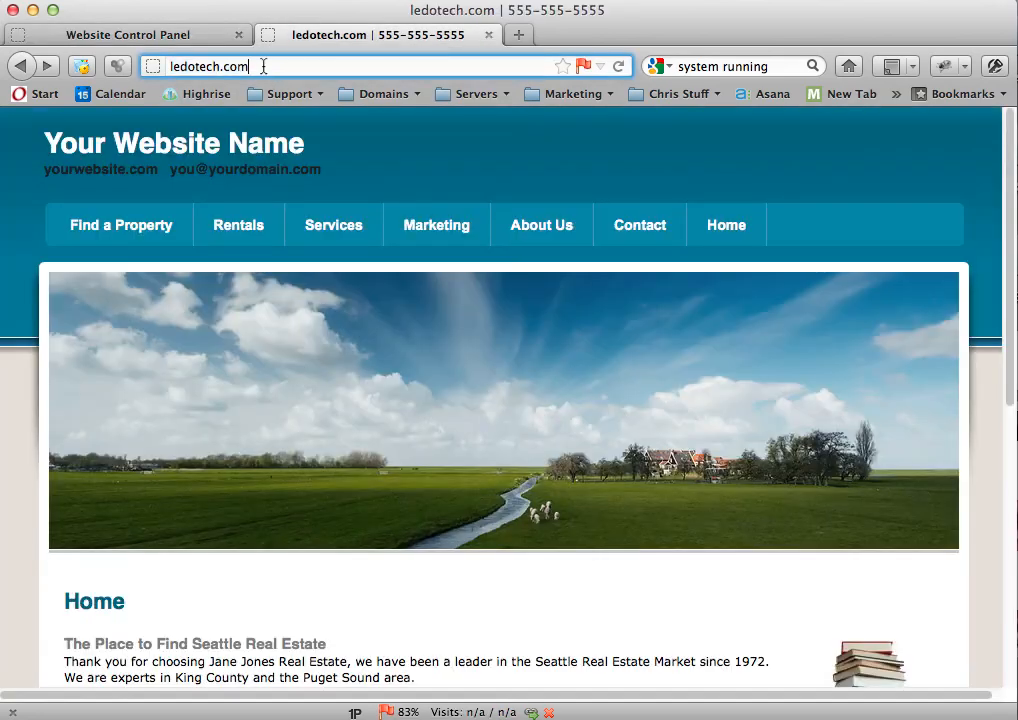